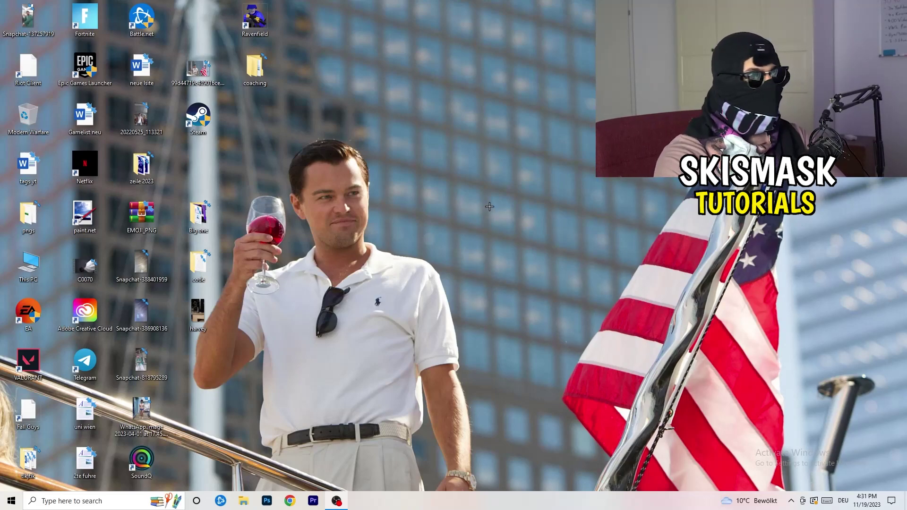
# Launch NVIDIA Control Panel from the desktop's right-click menu.
pyautogui.rightClick(487, 169)
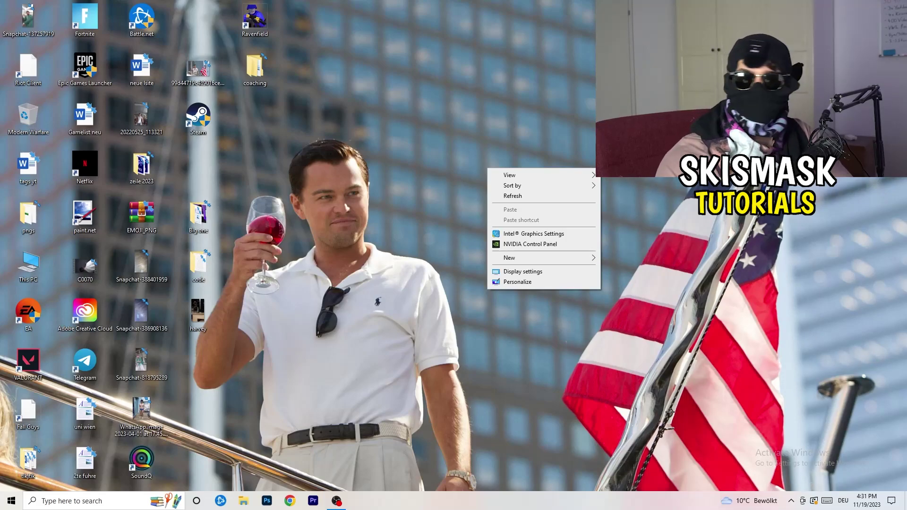
pyautogui.click(530, 244)
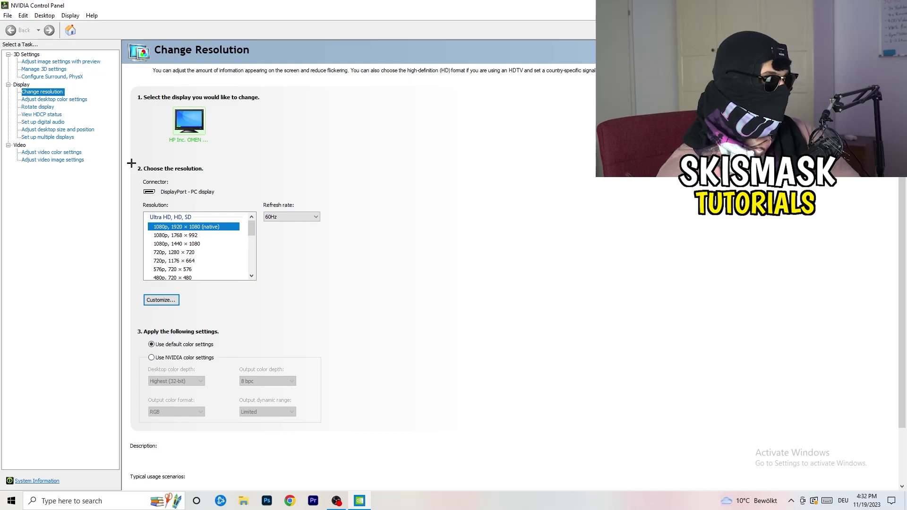
# Start a new custom resolution with 1440 horizontal pixels and 1040 vertical lines.
pyautogui.click(170, 300)
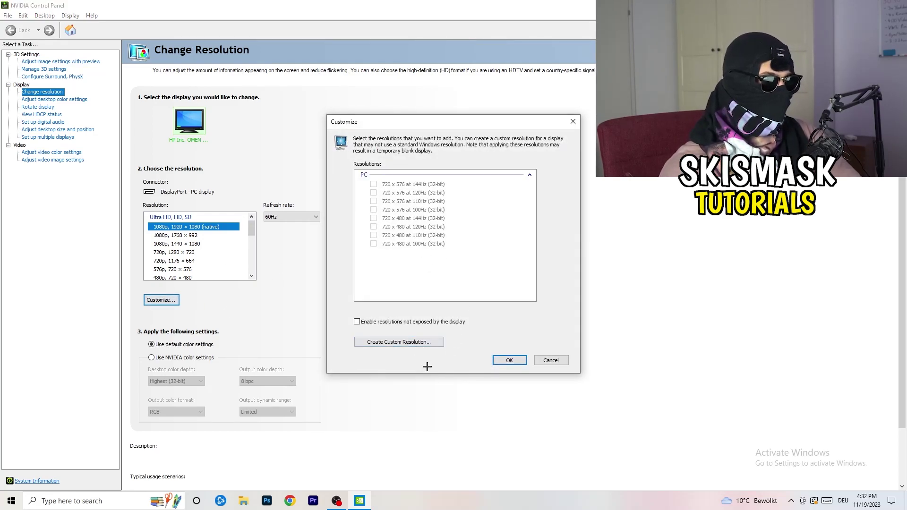
pyautogui.click(415, 342)
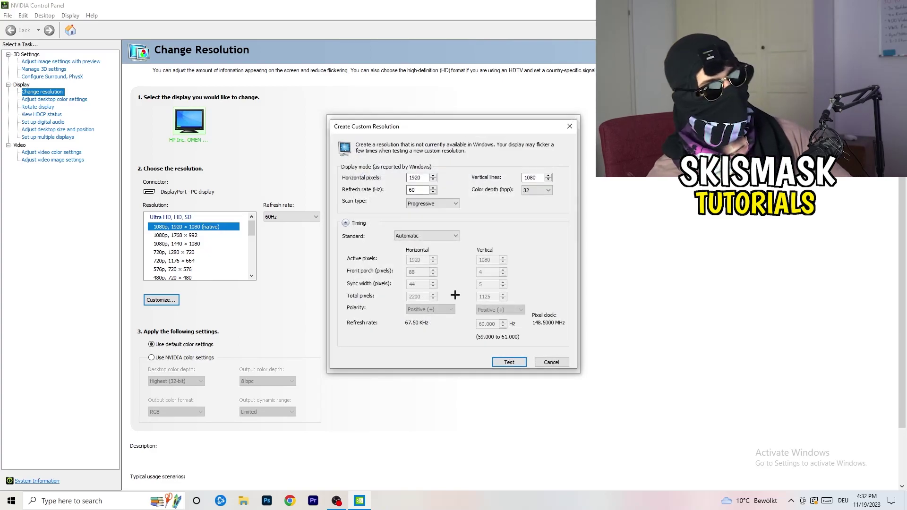
pyautogui.doubleClick(416, 177)
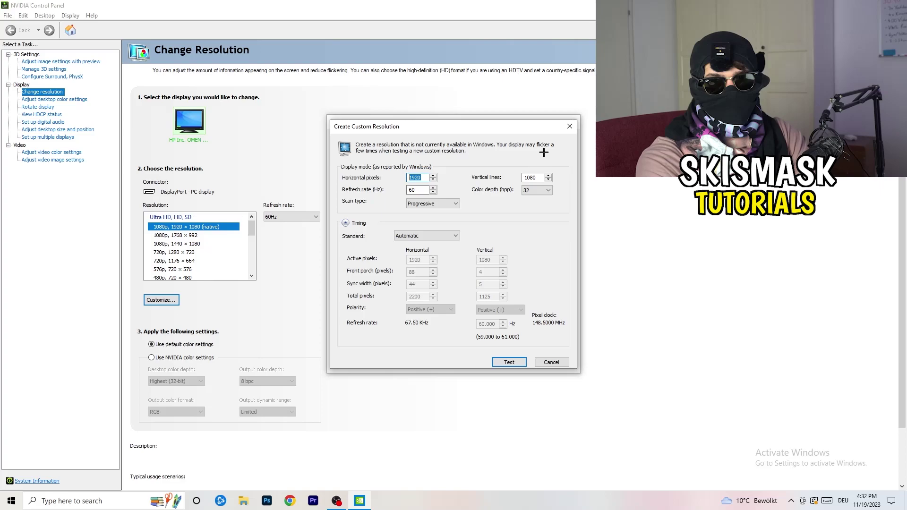
pyautogui.write('1140')
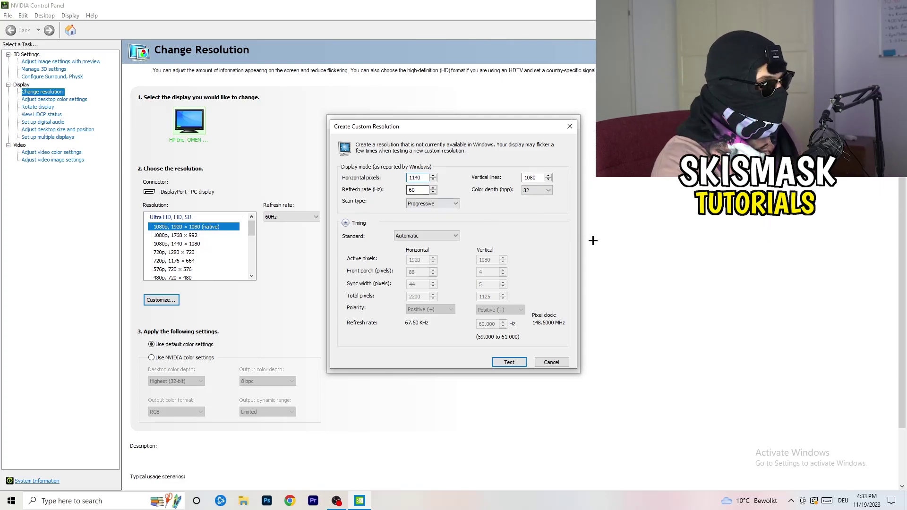
pyautogui.press('BackSpace')
pyautogui.press('BackSpace')
pyautogui.press('BackSpace')
pyautogui.write('3')
pyautogui.press('BackSpace')
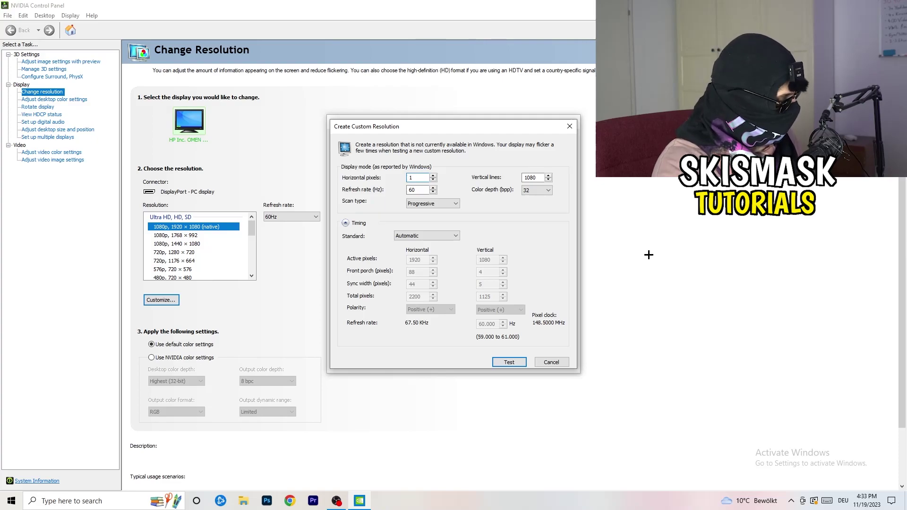
pyautogui.write('440')
pyautogui.press('Tab')
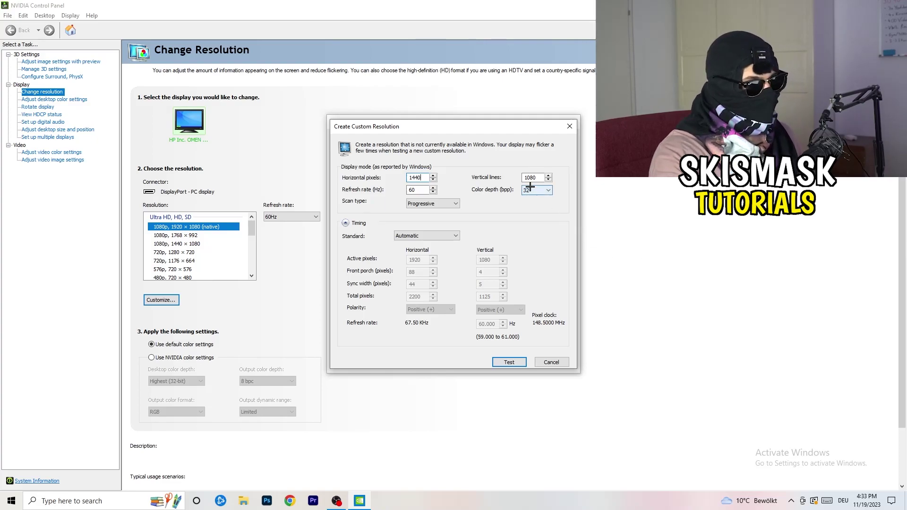
pyautogui.write('10')
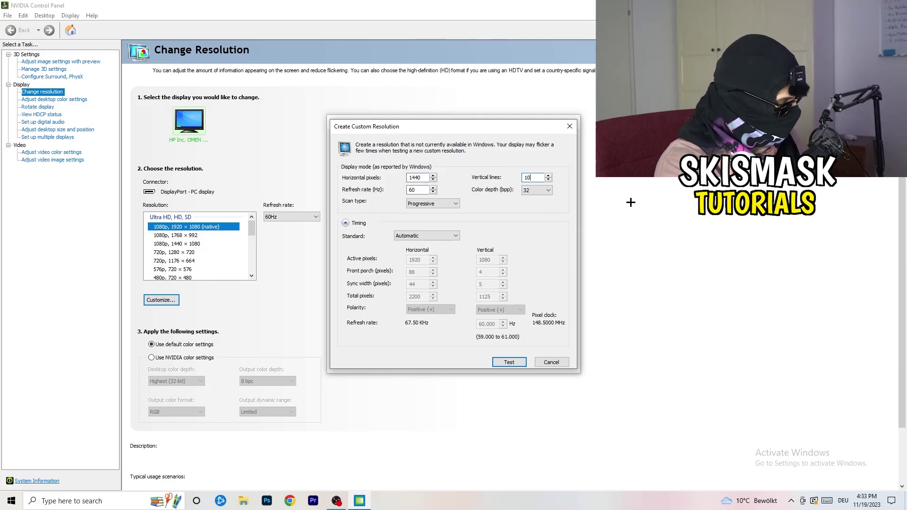
pyautogui.write('40')
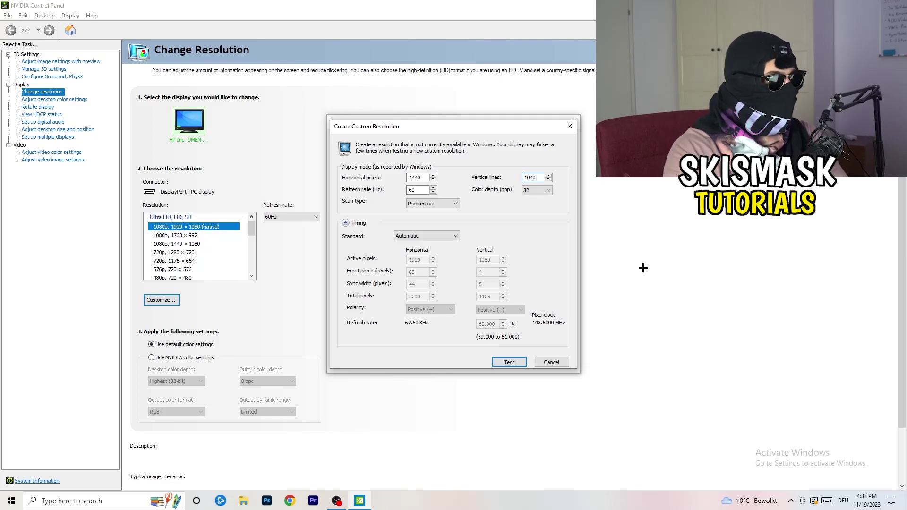
# Keep progressive scan and set the timing standard to CVT reduced blank.
pyautogui.click(428, 205)
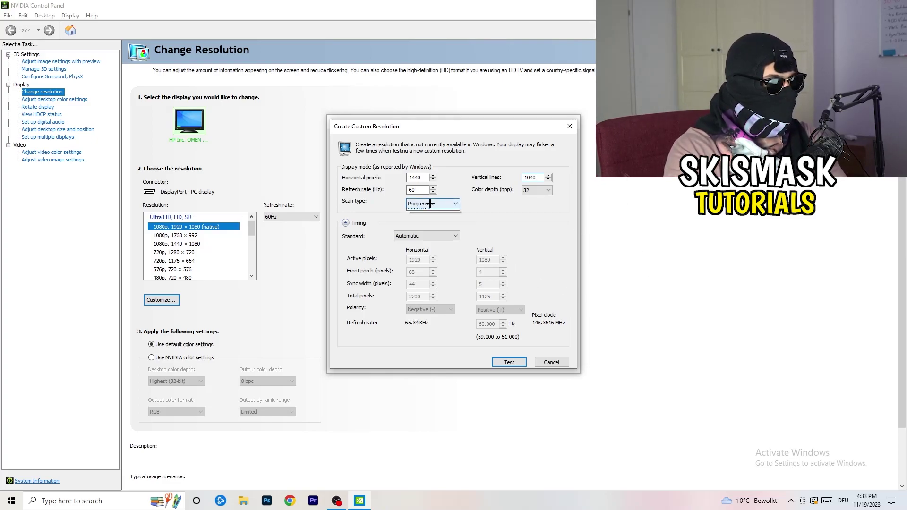
pyautogui.click(493, 203)
pyautogui.click(438, 236)
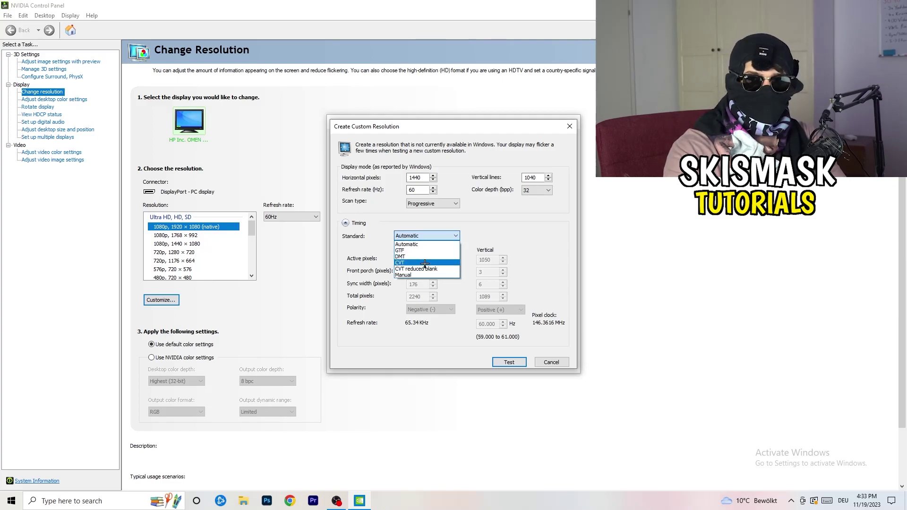
pyautogui.click(500, 241)
pyautogui.click(424, 238)
pyautogui.click(524, 228)
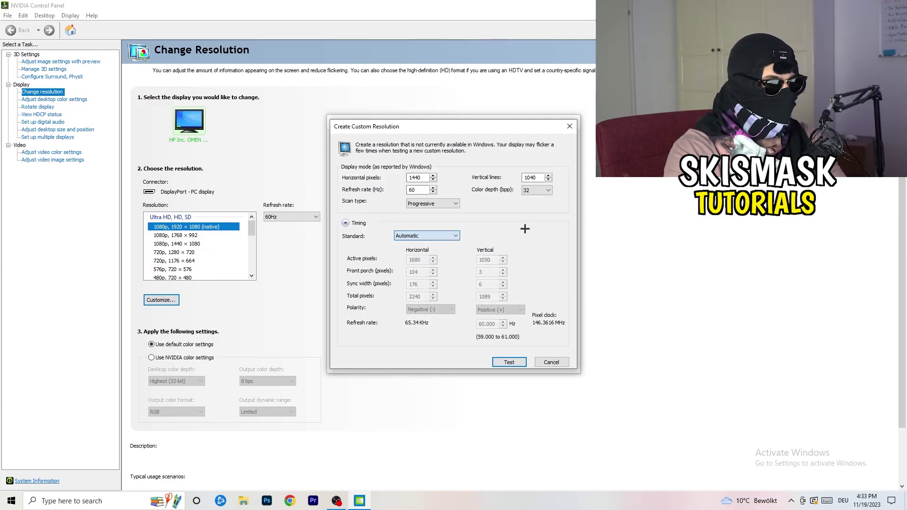
pyautogui.click(424, 237)
pyautogui.click(426, 268)
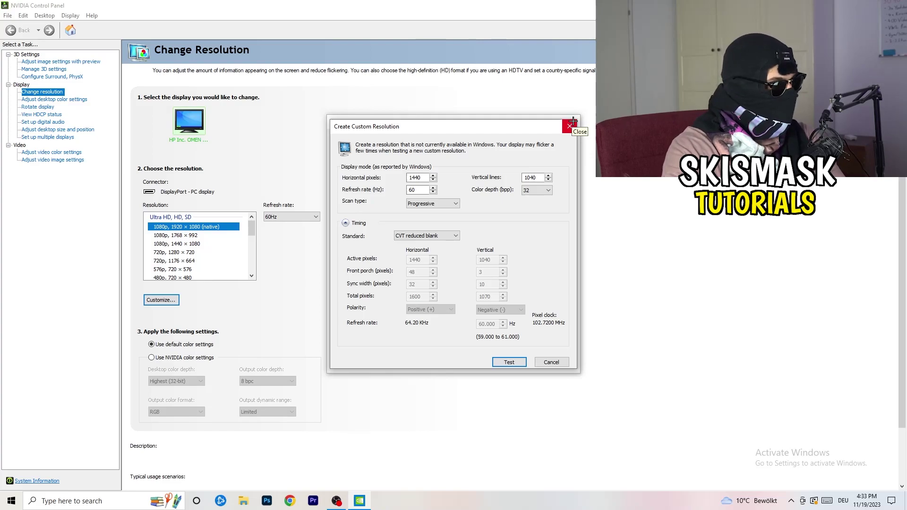
# Close the custom resolution dialogs and NVIDIA Control Panel, then launch Windows Settings from Start.
pyautogui.click(571, 125)
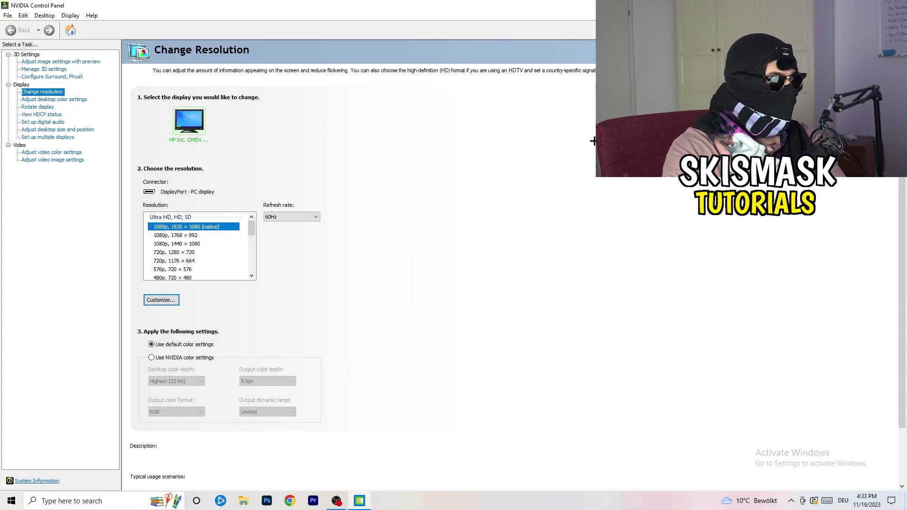
pyautogui.hotkey('alt', 'F4')
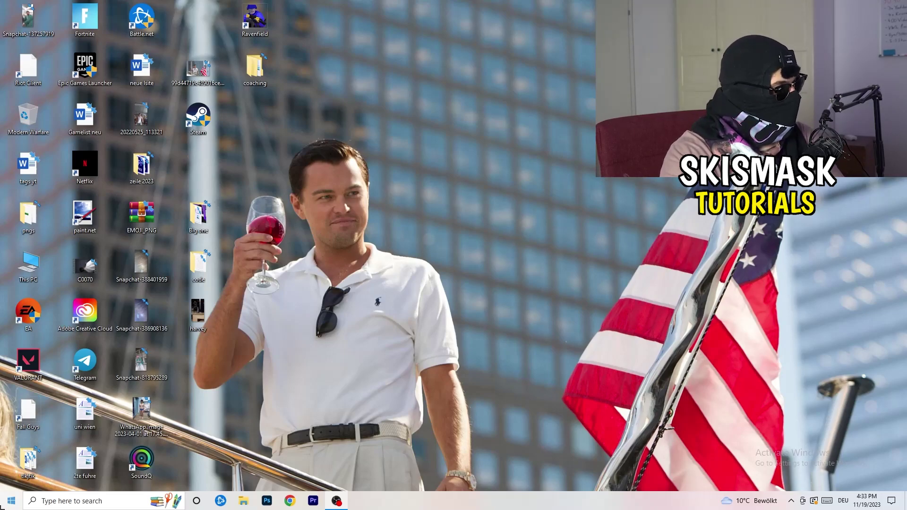
pyautogui.click(11, 501)
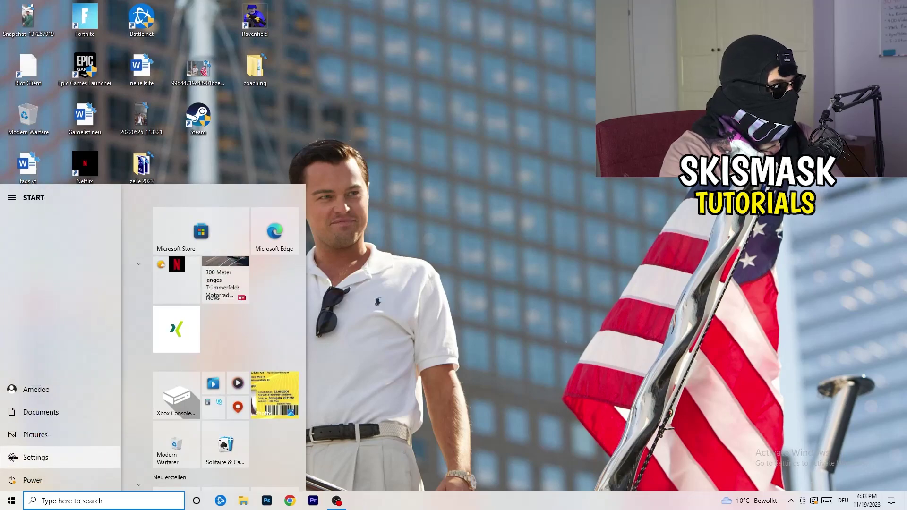
pyautogui.click(12, 457)
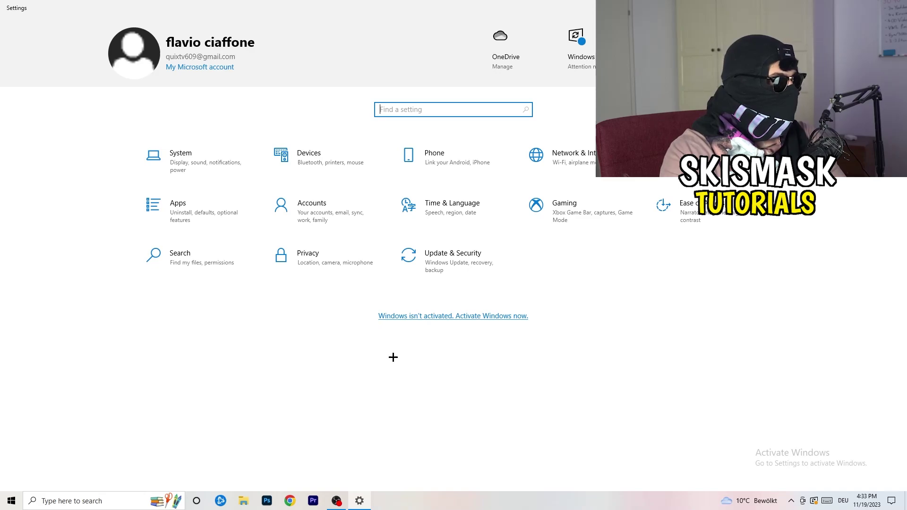
# In System Display keep 1920 × 1080 resolution at 100% scaling and return to Settings home.
pyautogui.click(198, 170)
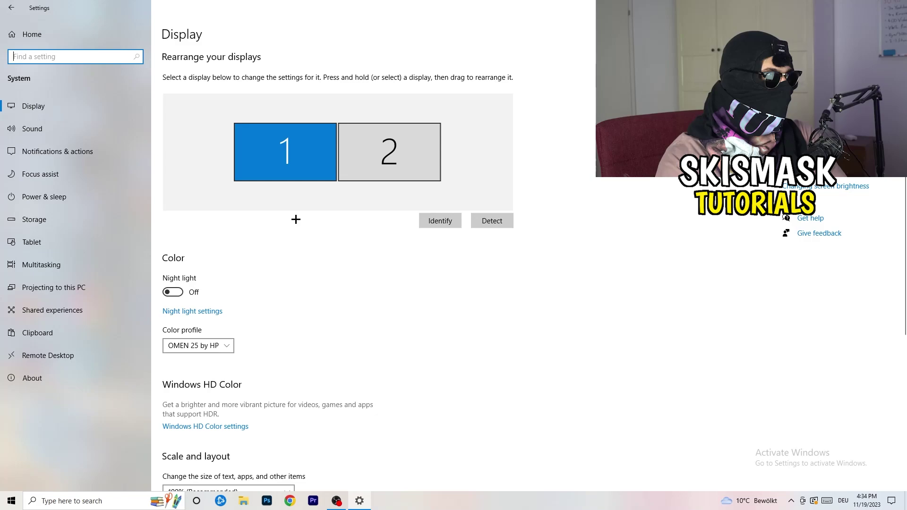
pyautogui.scroll(-3, 296, 219)
pyautogui.click(213, 126)
pyautogui.click(214, 126)
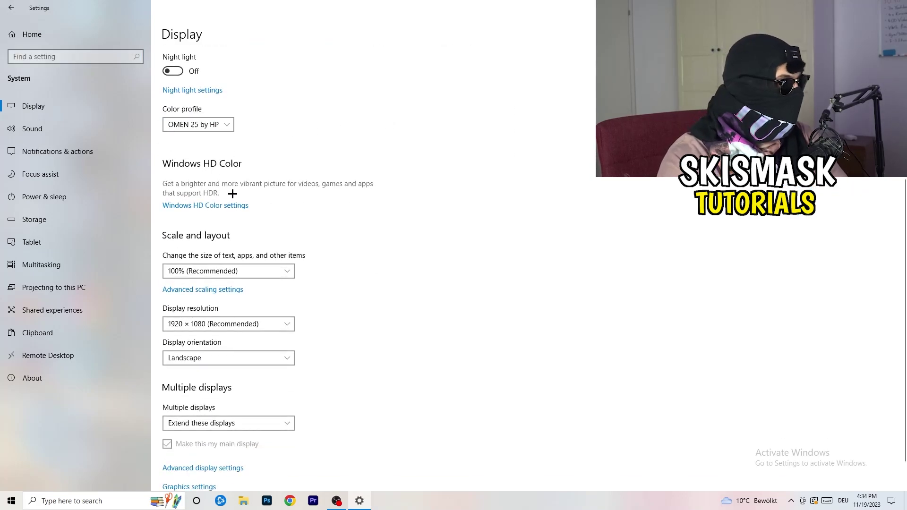
pyautogui.scroll(-1, 199, 213)
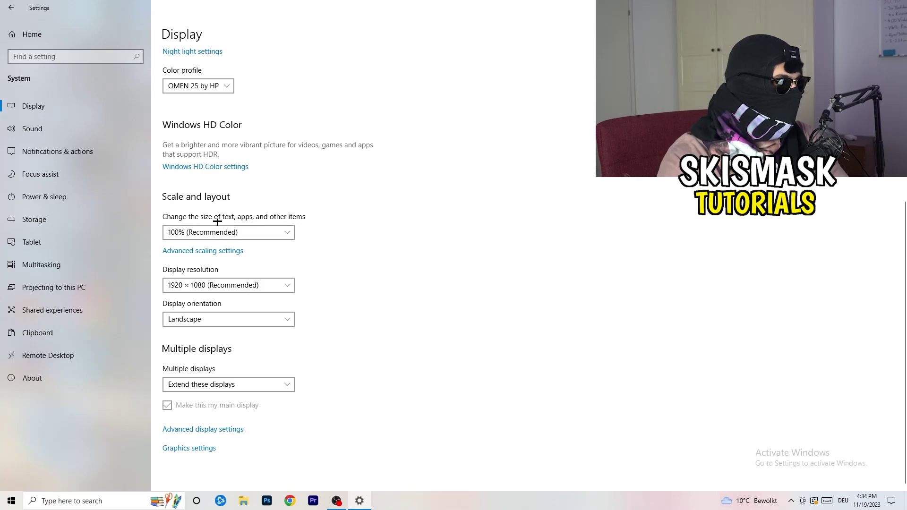
pyautogui.click(284, 230)
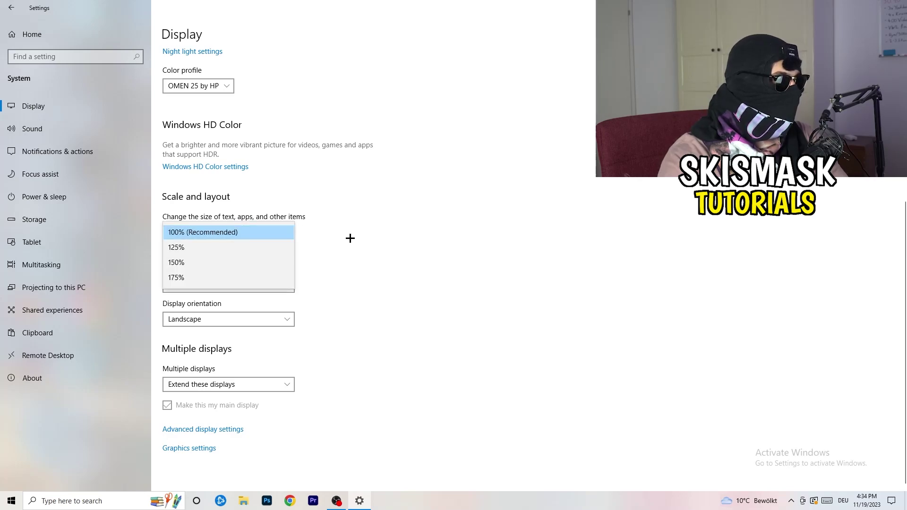
pyautogui.click(445, 222)
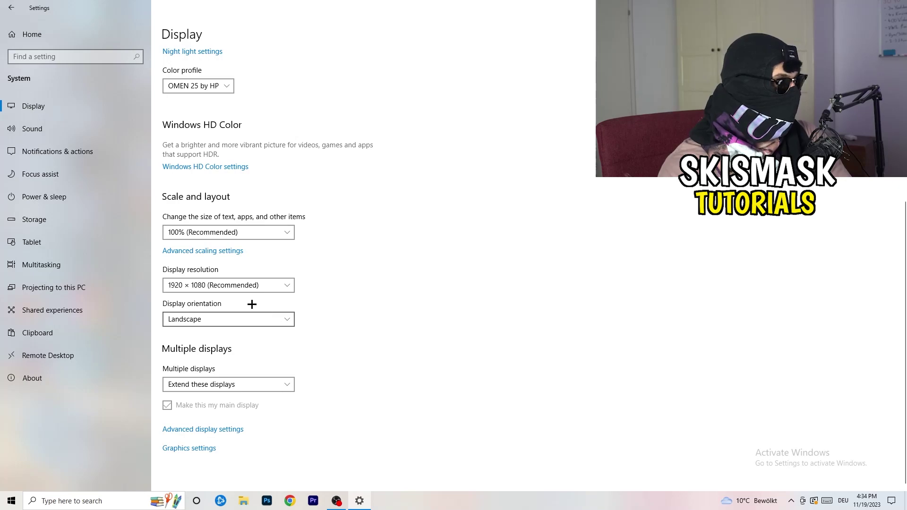
pyautogui.click(10, 8)
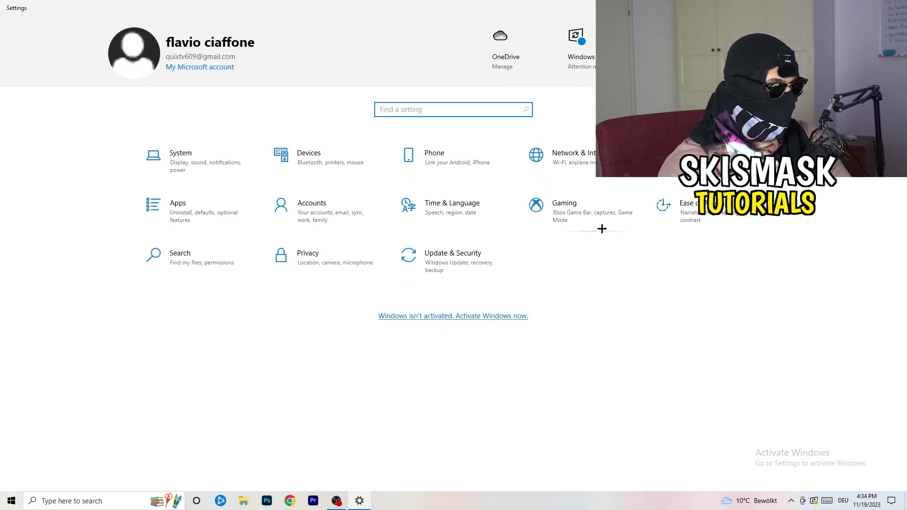
# Confirm Xbox Game Bar off, turn Game Mode on in Gaming settings, and close Settings.
pyautogui.click(583, 213)
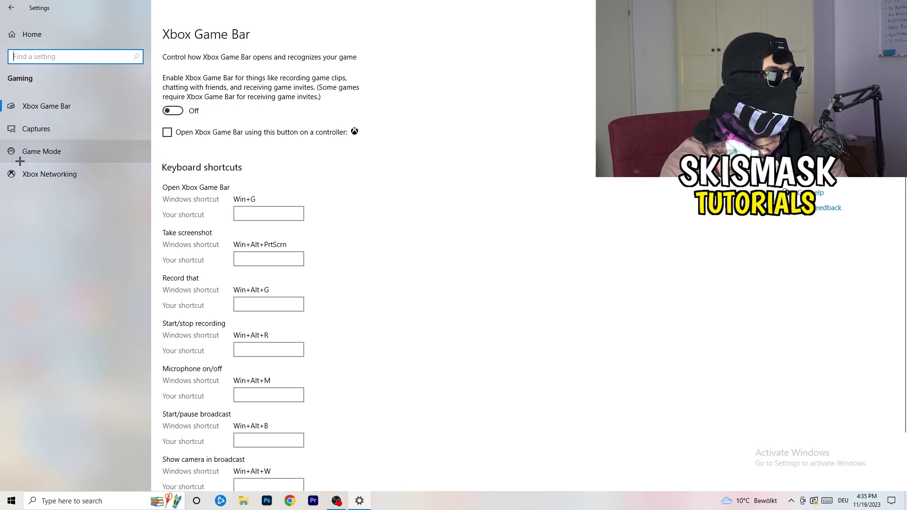
pyautogui.click(46, 150)
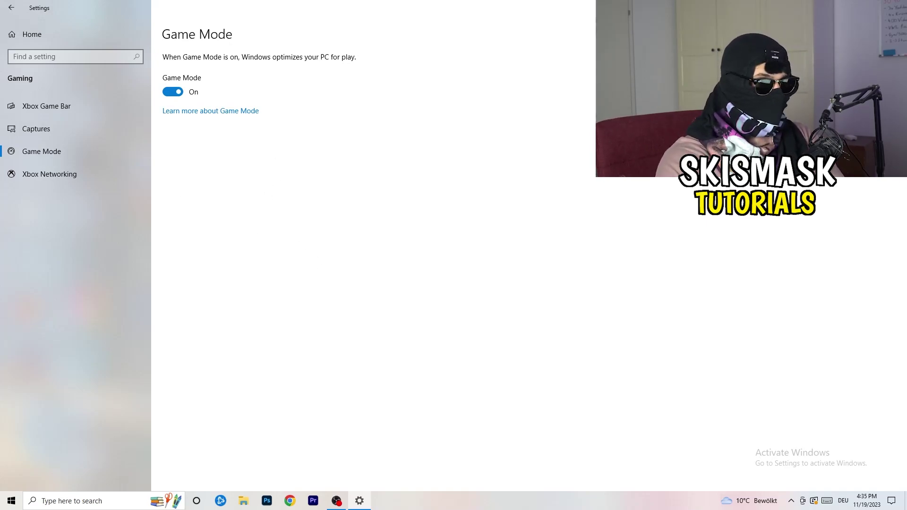
pyautogui.click(894, 7)
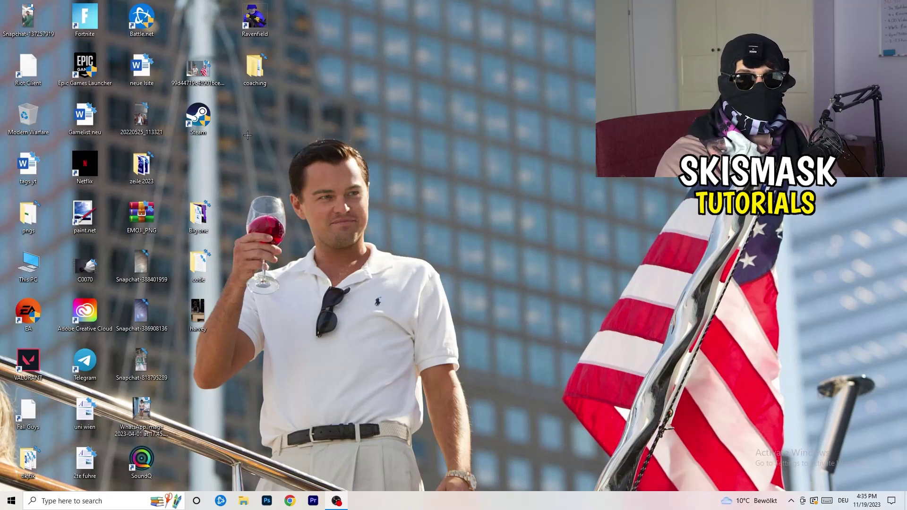
# Move the Steam shortcut to open desktop space and show its Compatibility properties.
pyautogui.moveTo(197, 117); pyautogui.dragTo(481, 167)
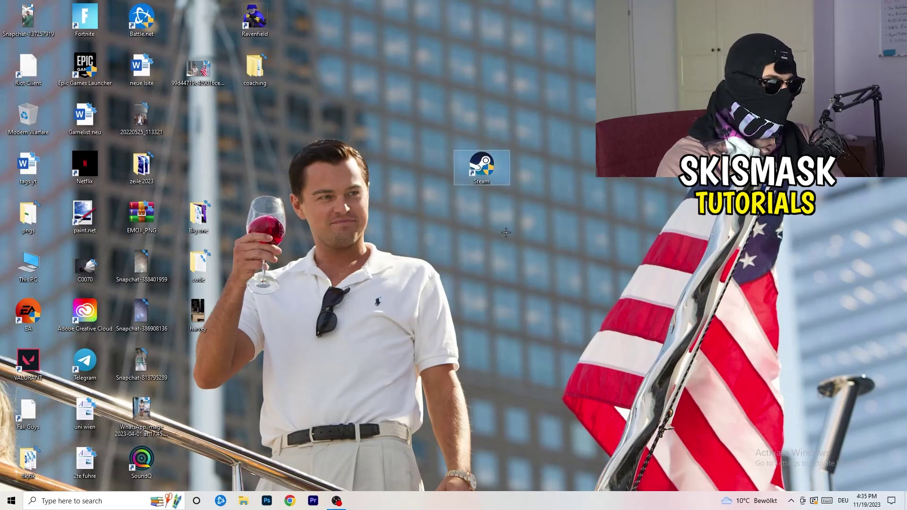
pyautogui.rightClick(487, 166)
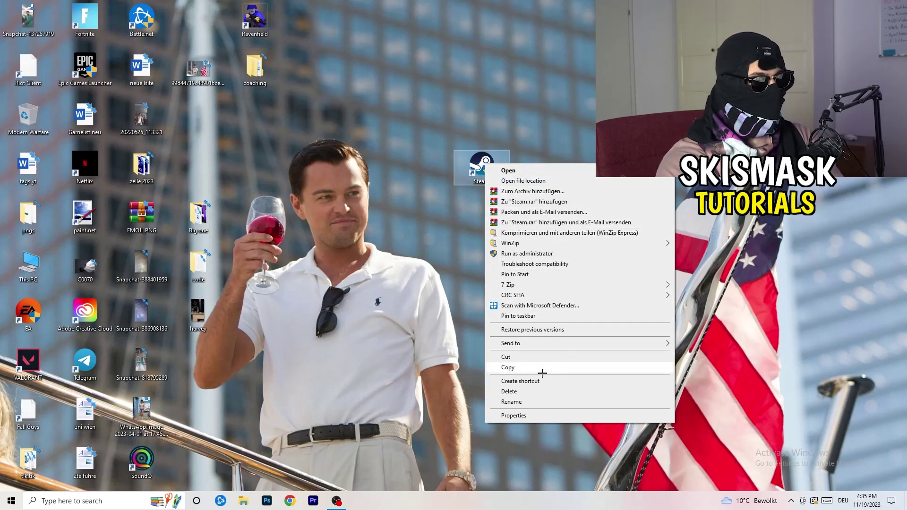
pyautogui.click(545, 416)
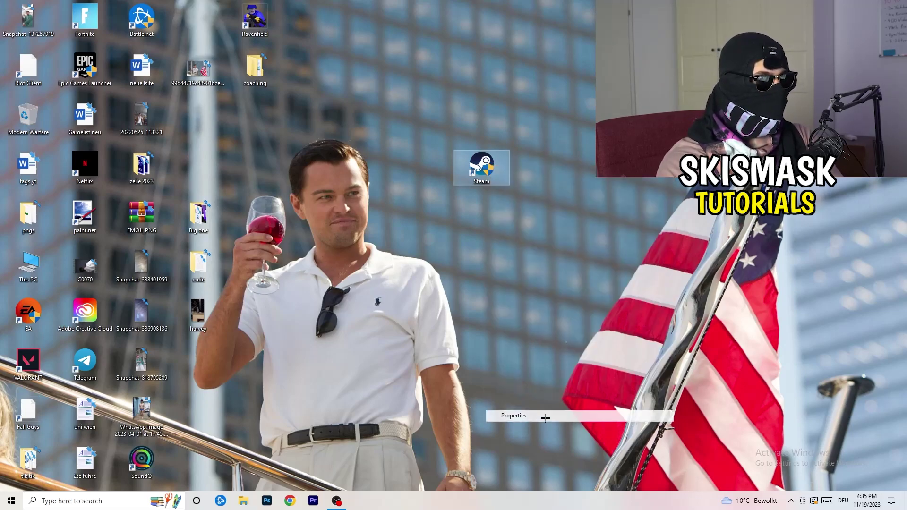
pyautogui.moveTo(534, 168); pyautogui.dragTo(391, 92)
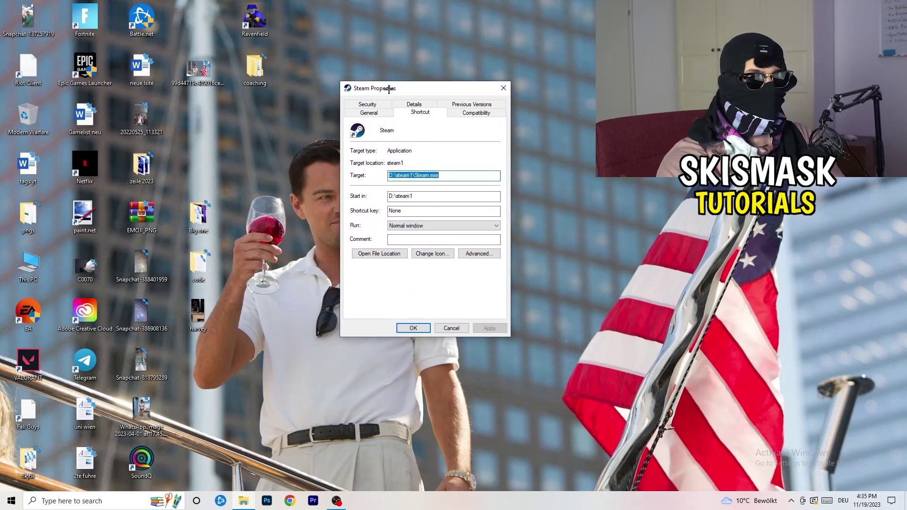
pyautogui.click(485, 113)
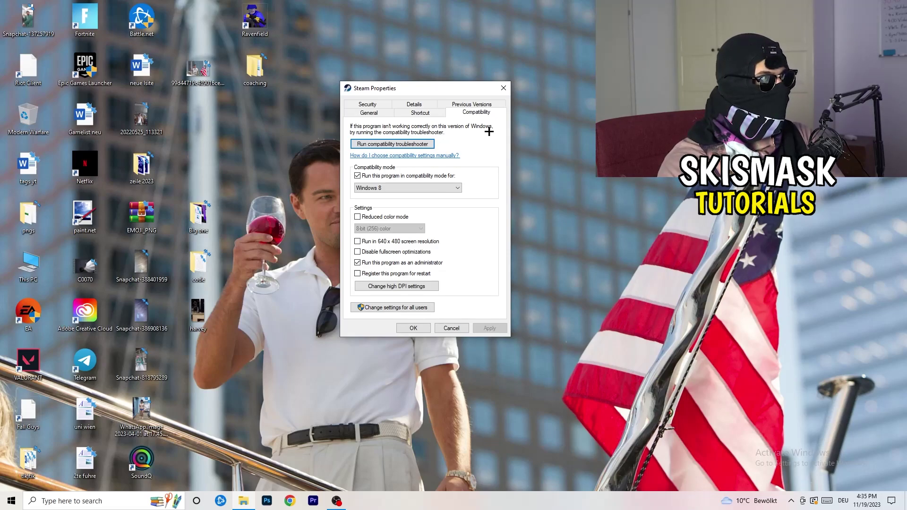
# Set Steam to Windows 8 compatibility mode with Run as administrator and apply.
pyautogui.click(432, 185)
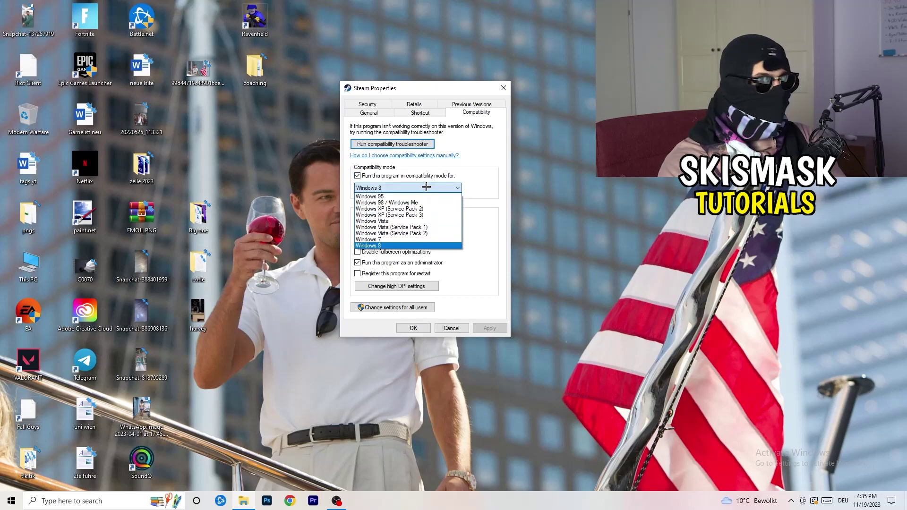
pyautogui.click(503, 180)
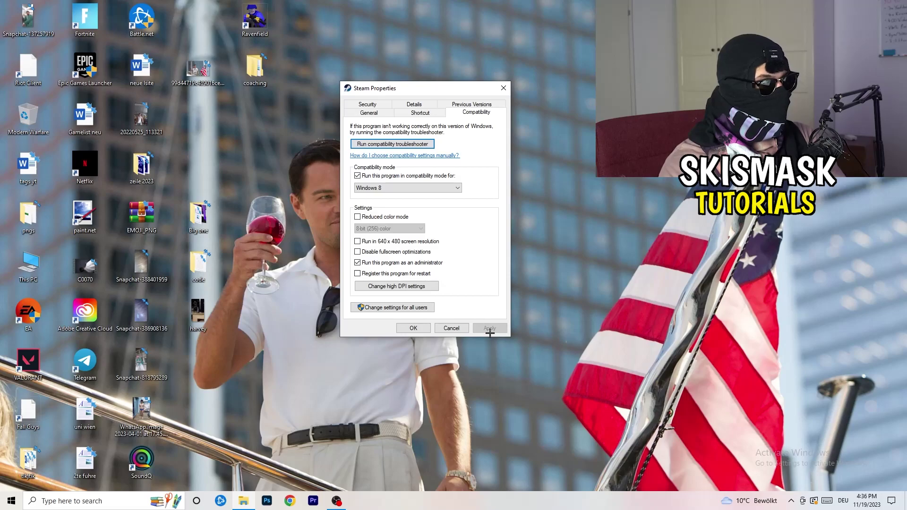
pyautogui.click(413, 328)
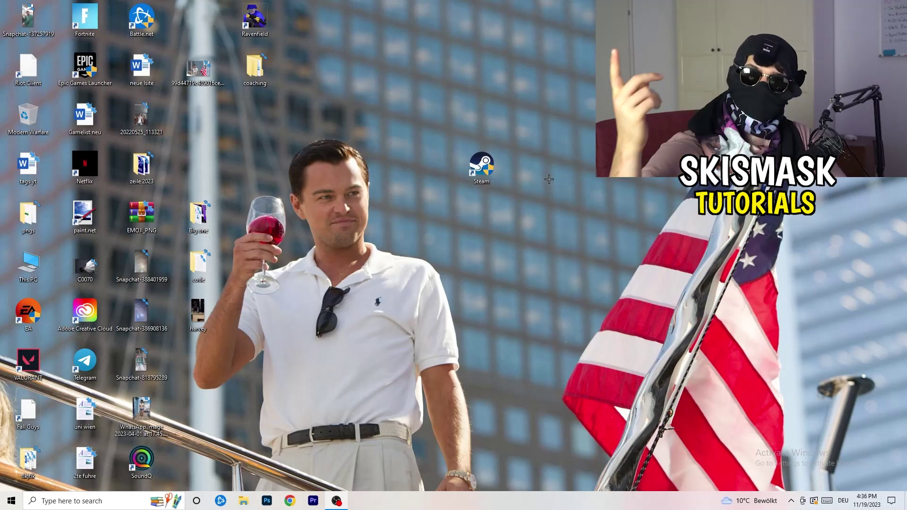
# Recheck Steam's Compatibility properties still show Windows 8 and administrator, then close them.
pyautogui.moveTo(481, 166); pyautogui.dragTo(424, 165)
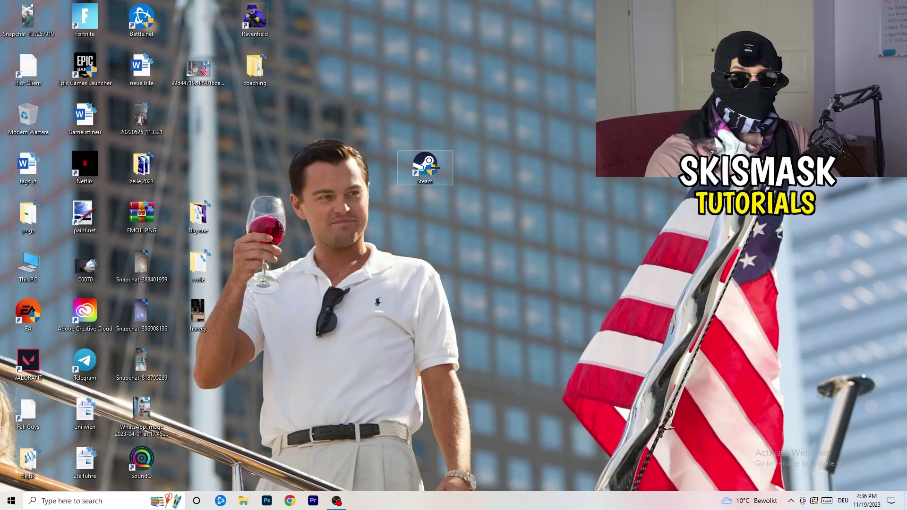
pyautogui.moveTo(428, 163); pyautogui.dragTo(314, 165)
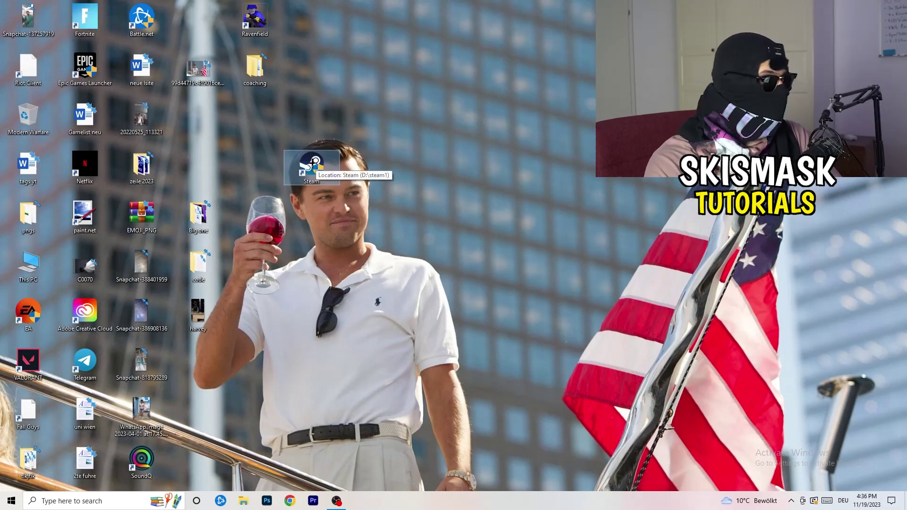
pyautogui.rightClick(315, 165)
pyautogui.click(357, 414)
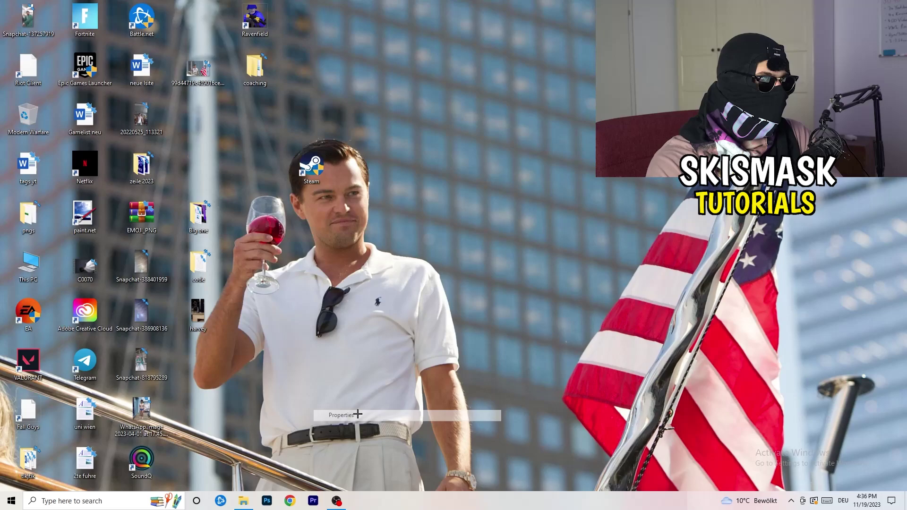
pyautogui.click(450, 194)
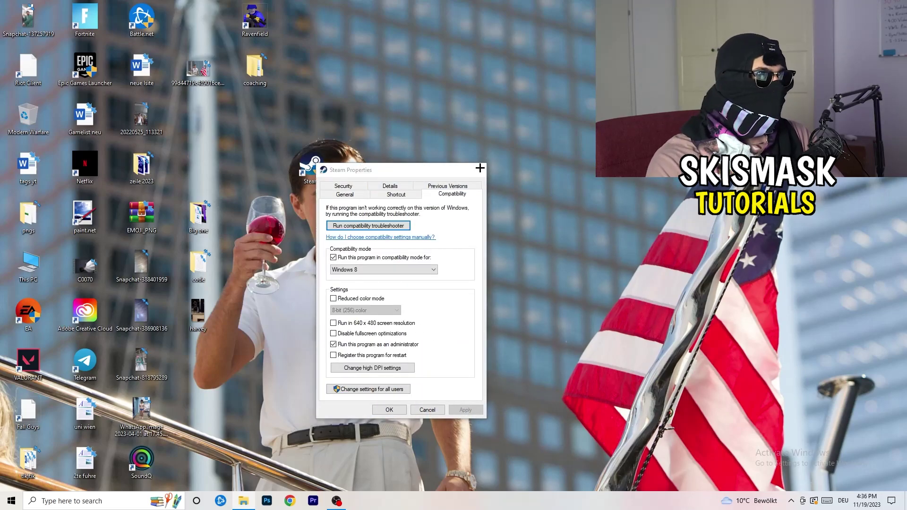
pyautogui.click(479, 170)
# Return the Steam shortcut to its desktop column and clear the selection.
pyautogui.moveTo(309, 166); pyautogui.dragTo(198, 117)
pyautogui.click(487, 84)
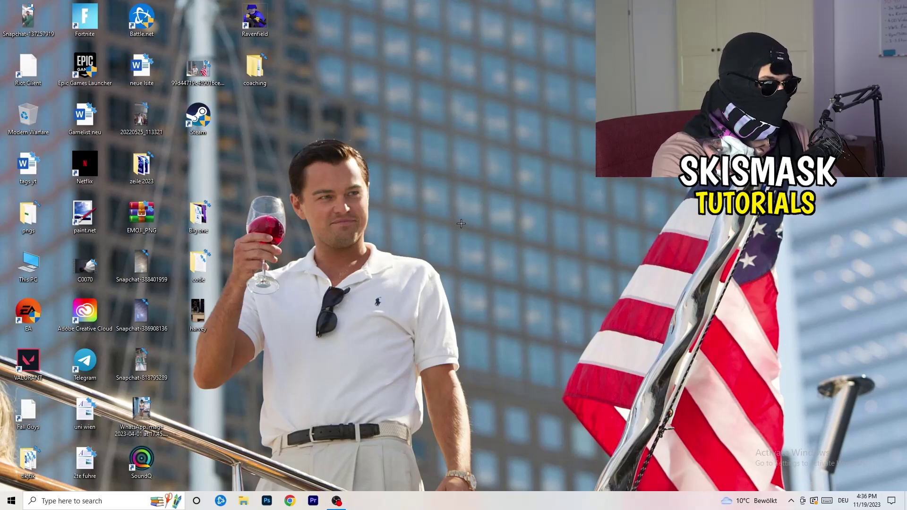
# Move the taskbar to the top and back, then launch Task Manager from the taskbar menu.
pyautogui.moveTo(445, 496); pyautogui.dragTo(290, 136)
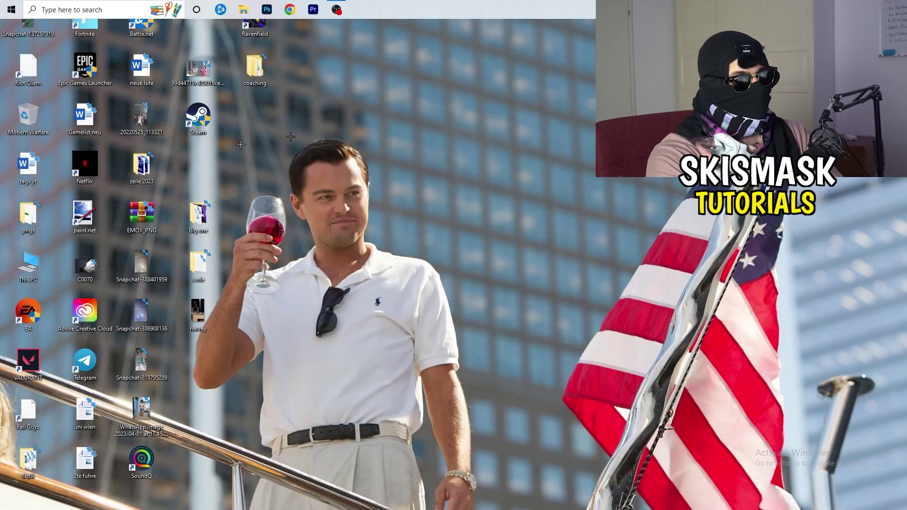
pyautogui.moveTo(439, 9); pyautogui.dragTo(378, 351)
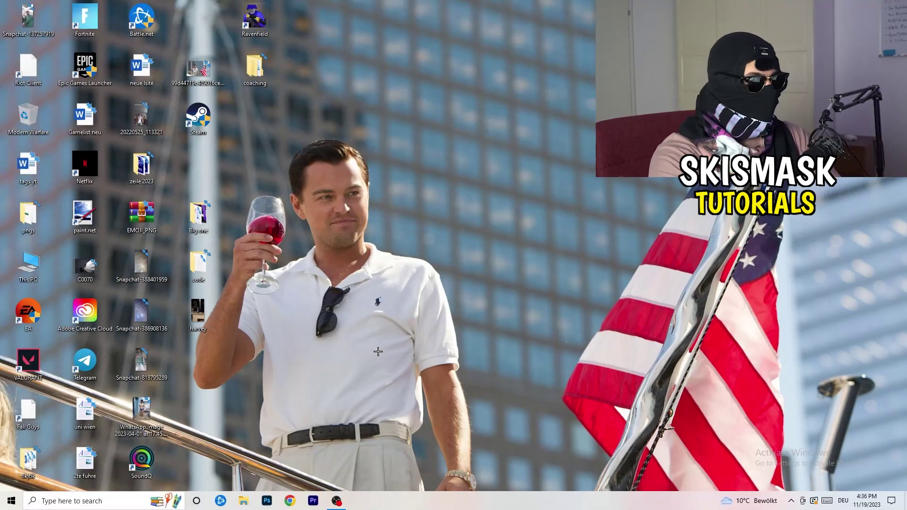
pyautogui.rightClick(486, 501)
pyautogui.click(516, 455)
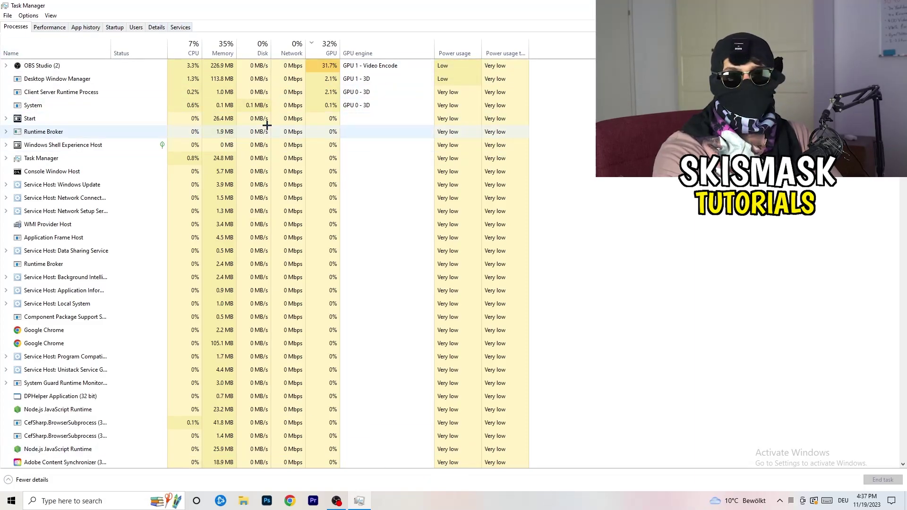
# Show the Details list and bring up the Creative Cloud UI Helper process's priority options.
pyautogui.click(157, 28)
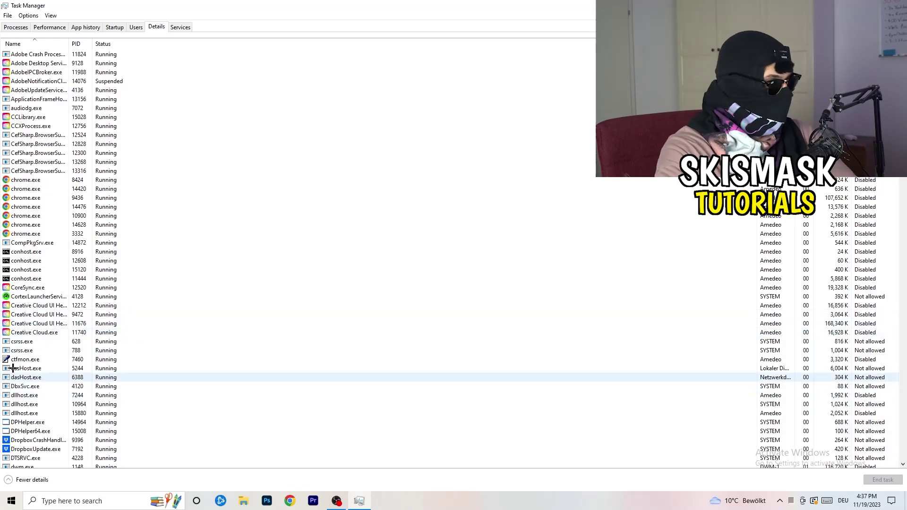
pyautogui.rightClick(28, 315)
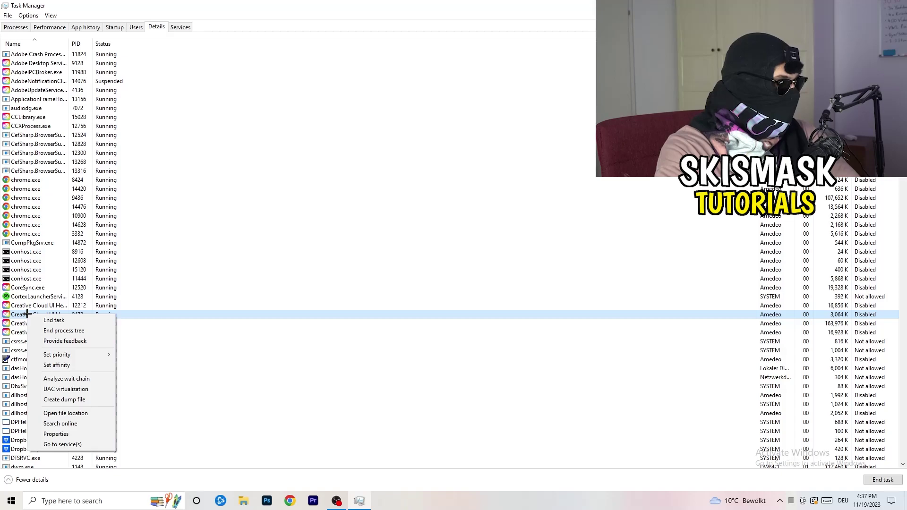